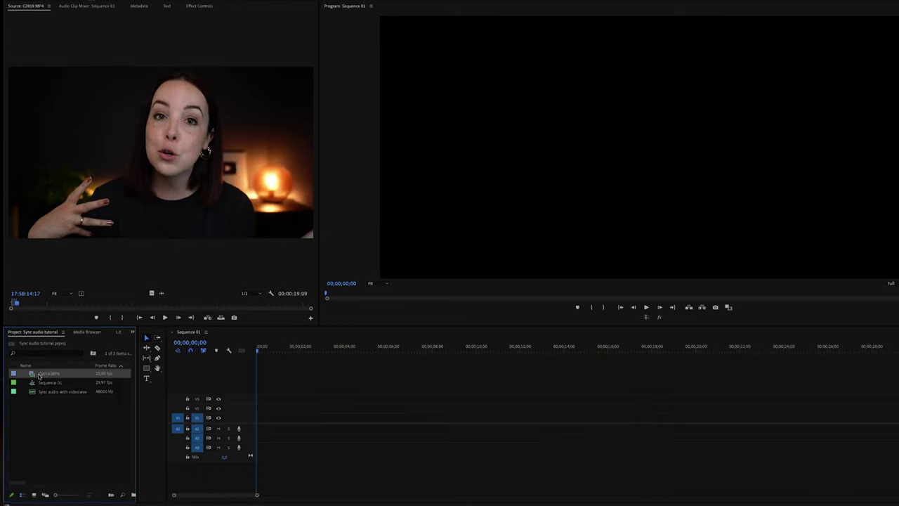
Step: Put the WAV on A2 under the camera clip and set Synchronize to Audio, track channel 1
{"action": "left_click_drag", "start_coordinate": [43, 394], "coordinate": [259, 437]}
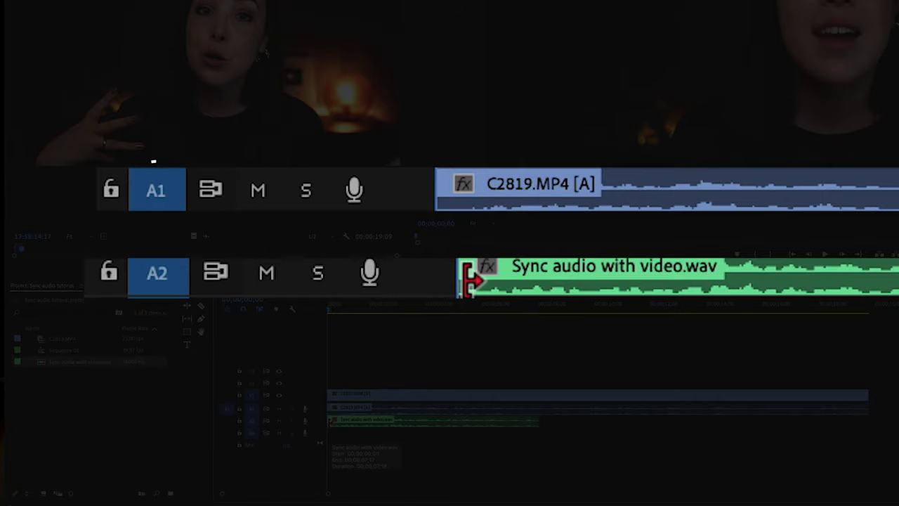
{"action": "left_click", "coordinate": [387, 409]}
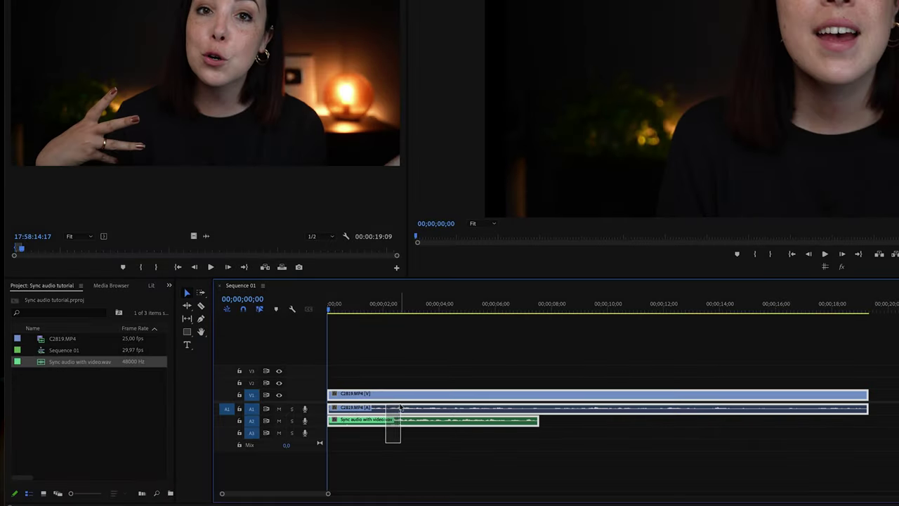
{"action": "right_click", "coordinate": [404, 413]}
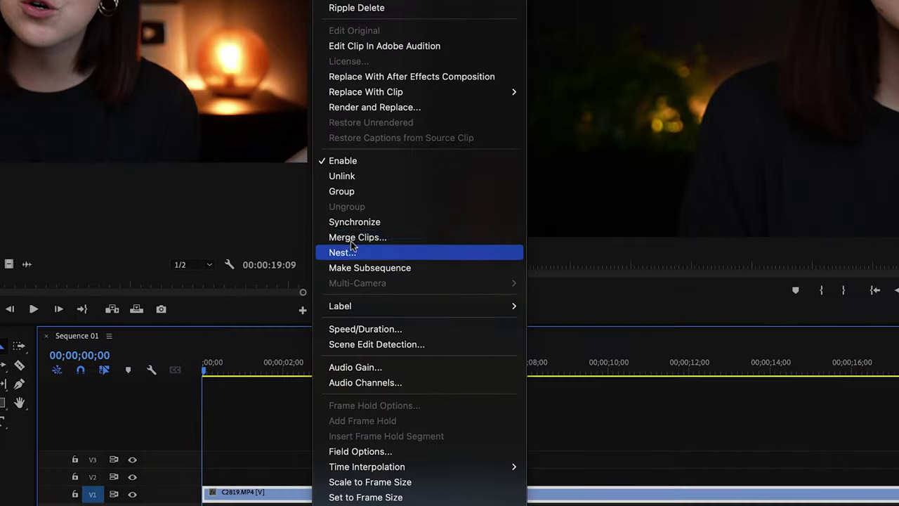
{"action": "left_click", "coordinate": [354, 223]}
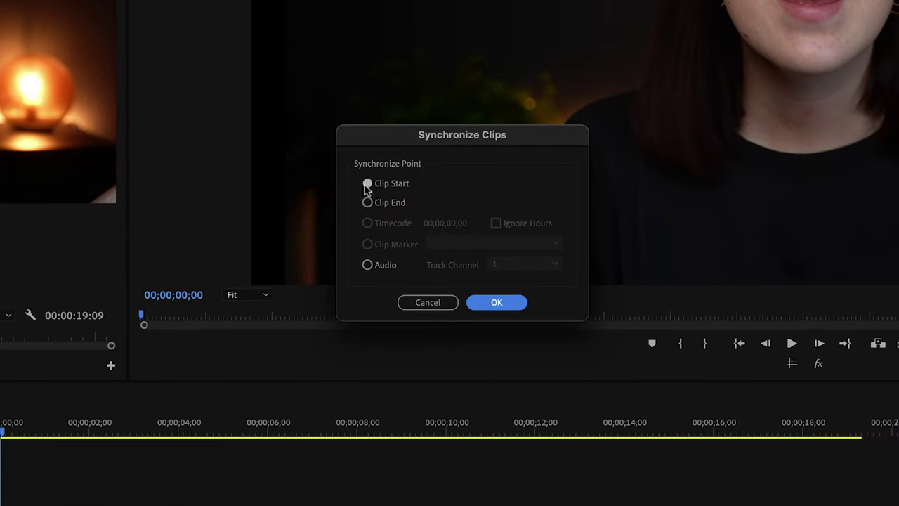
{"action": "left_click", "coordinate": [367, 265]}
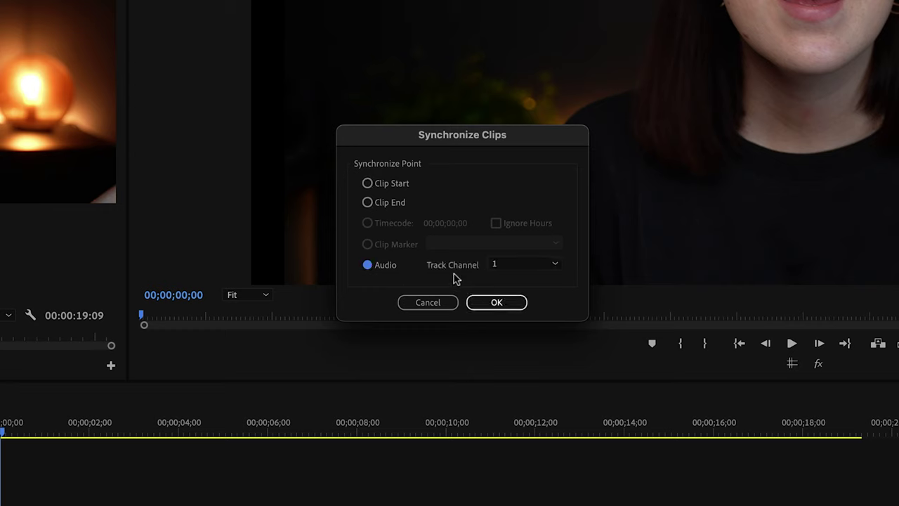
{"action": "left_click", "coordinate": [540, 269]}
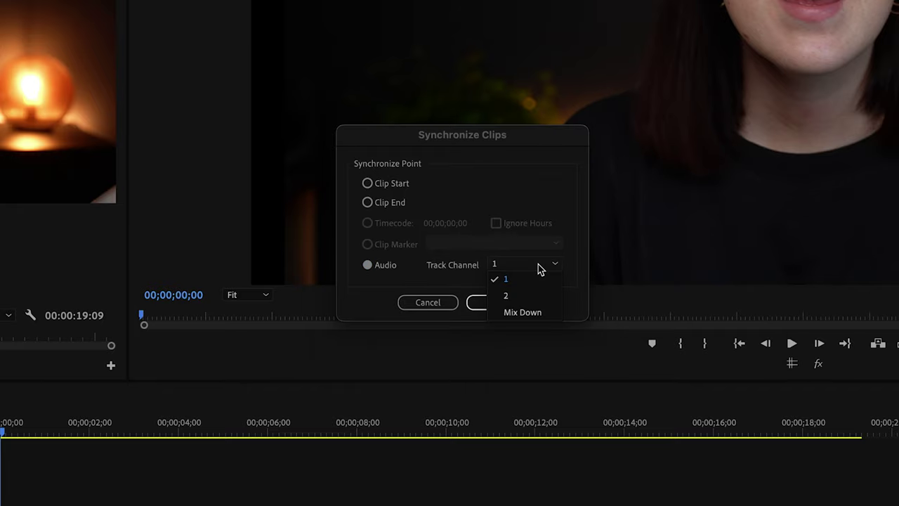
{"action": "left_click", "coordinate": [506, 279]}
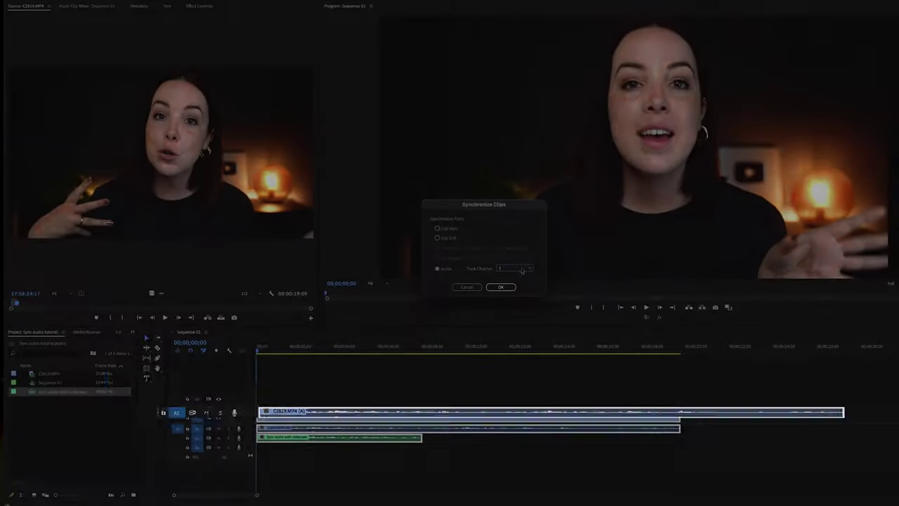
Step: Apply the audio-based synchronization, deselect the clips and zoom the timeline in twice
{"action": "left_click", "coordinate": [502, 286]}
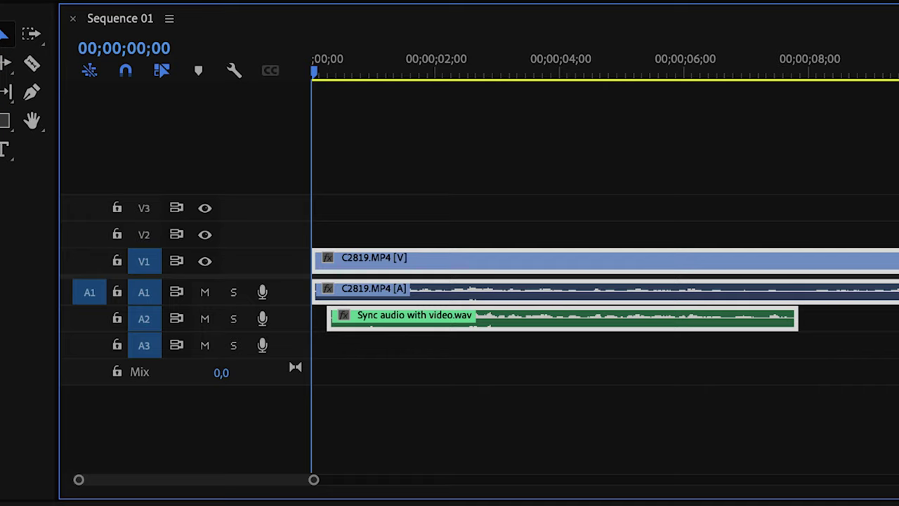
{"action": "left_click", "coordinate": [496, 187]}
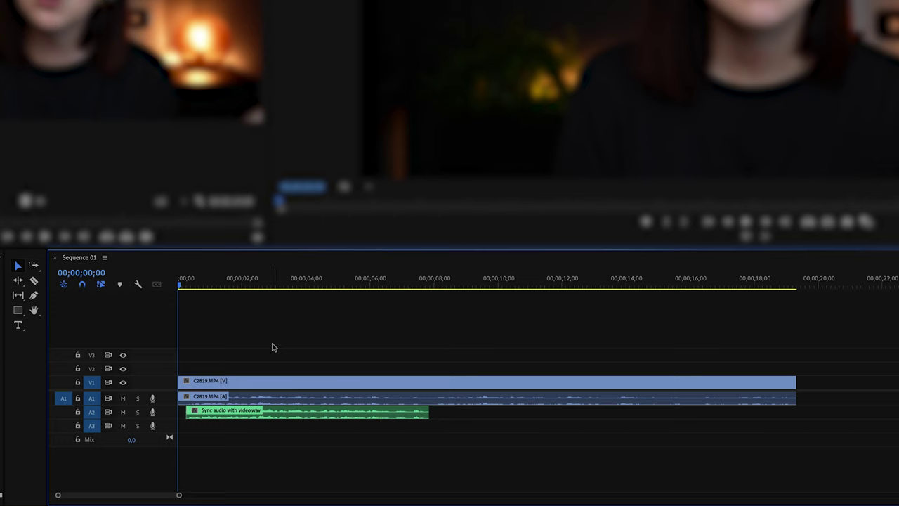
{"action": "key", "text": "equal"}
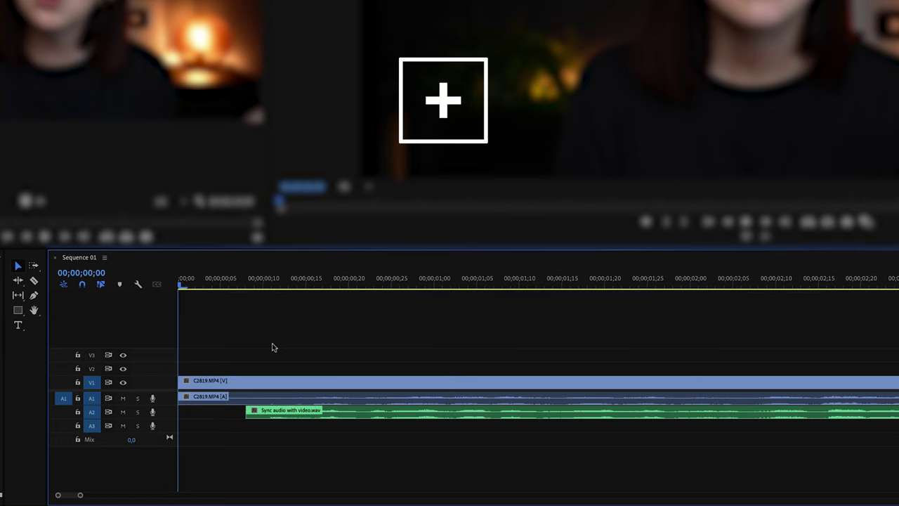
{"action": "key", "text": "equal"}
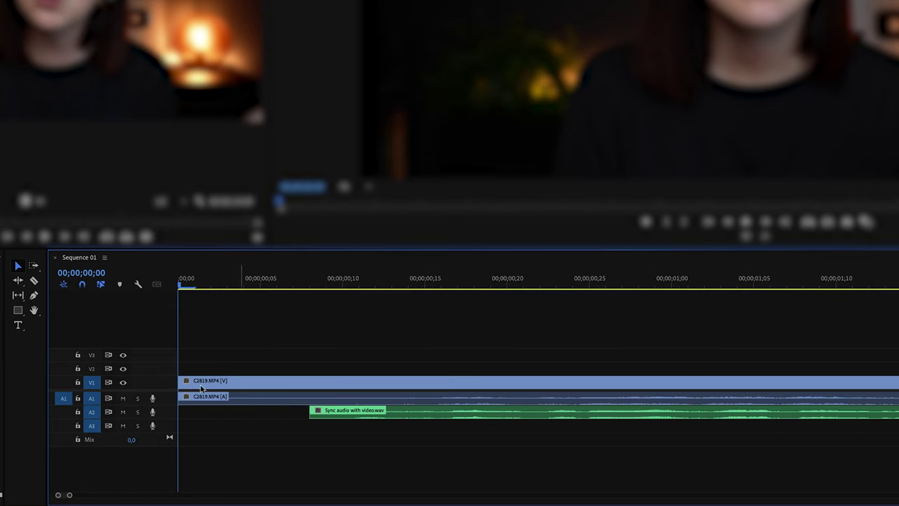
Step: Enlarge tracks A1 and A2 to compare waveforms, then select clip C2819
{"action": "double_click", "coordinate": [161, 402]}
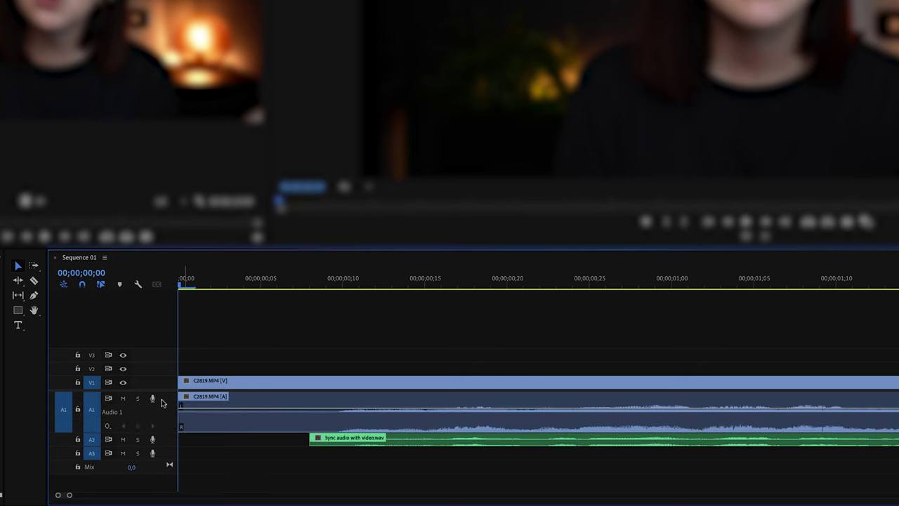
{"action": "double_click", "coordinate": [169, 444]}
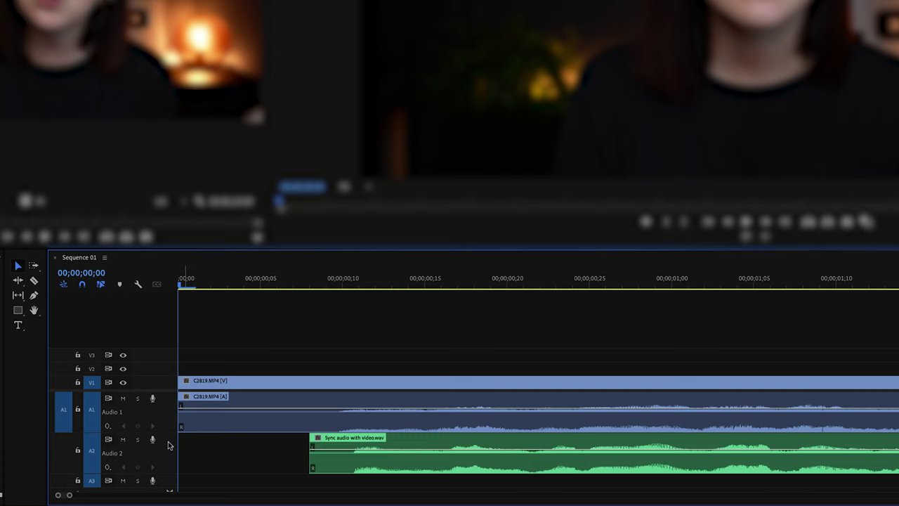
{"action": "left_click", "coordinate": [467, 430]}
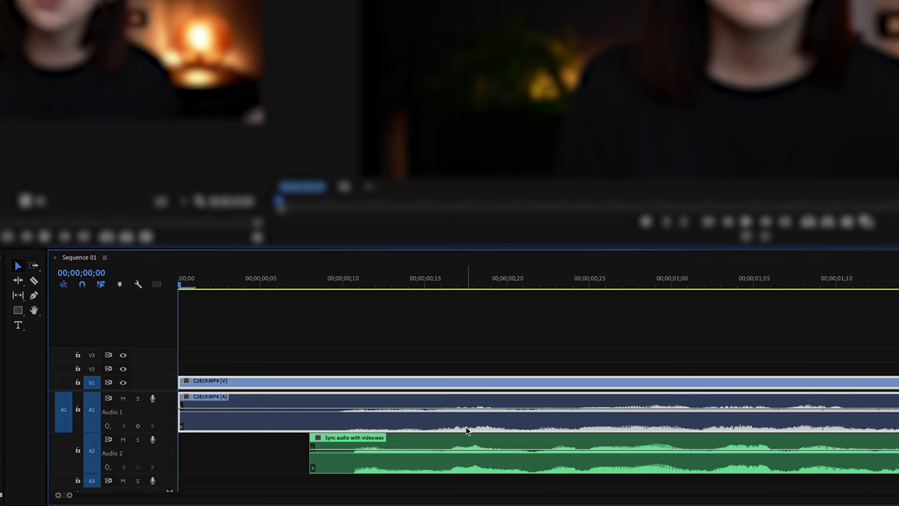
Step: Boost C2819's camera audio by 10 dB in the Audio Gain dialog
{"action": "key", "text": "g"}
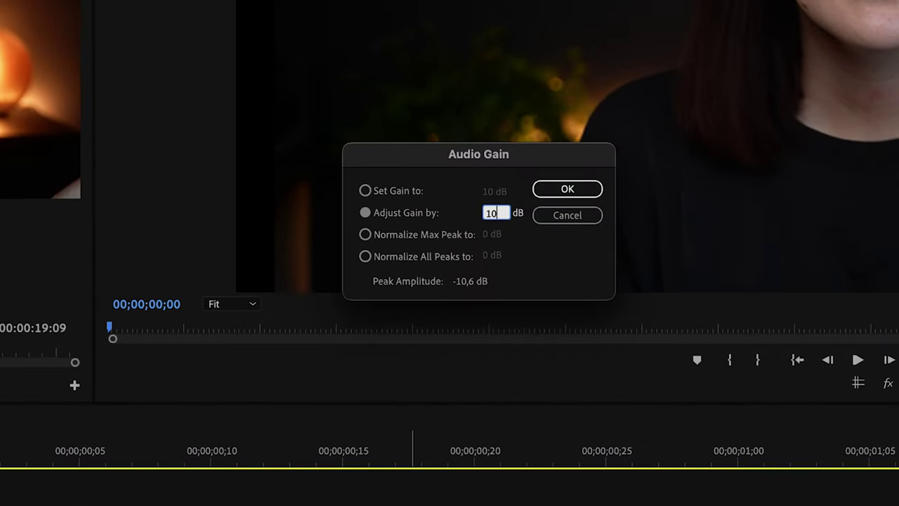
{"action": "key", "text": "Return"}
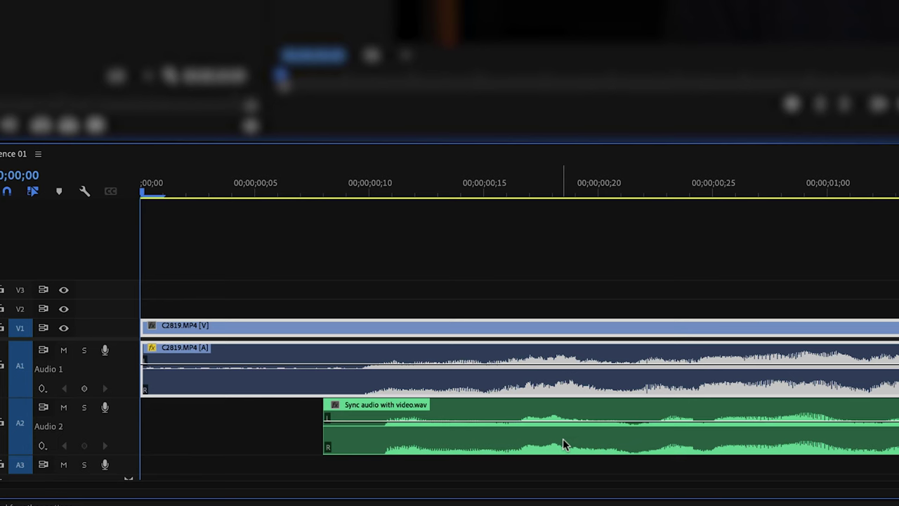
Step: Switch Sequence 01 to audio time units and slide the WAV clip slightly later on A2
{"action": "left_click", "coordinate": [568, 450]}
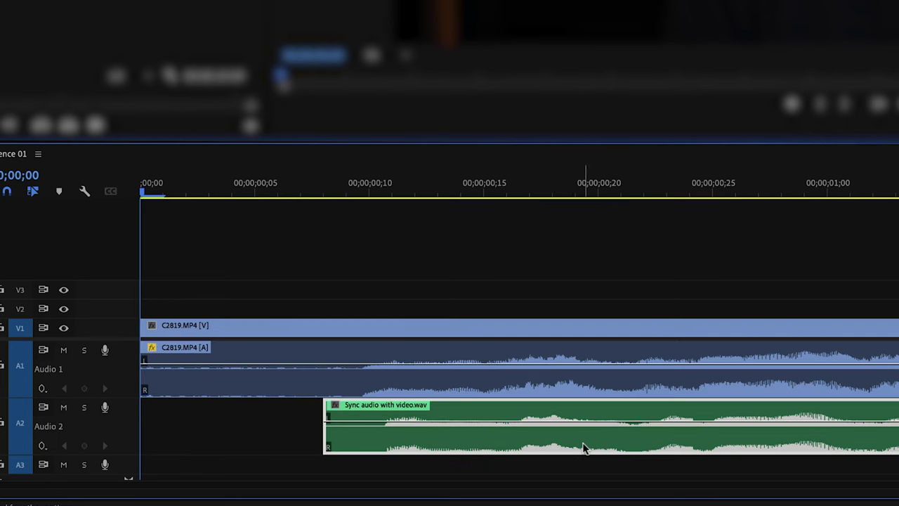
{"action": "left_click_drag", "start_coordinate": [582, 450], "coordinate": [555, 446]}
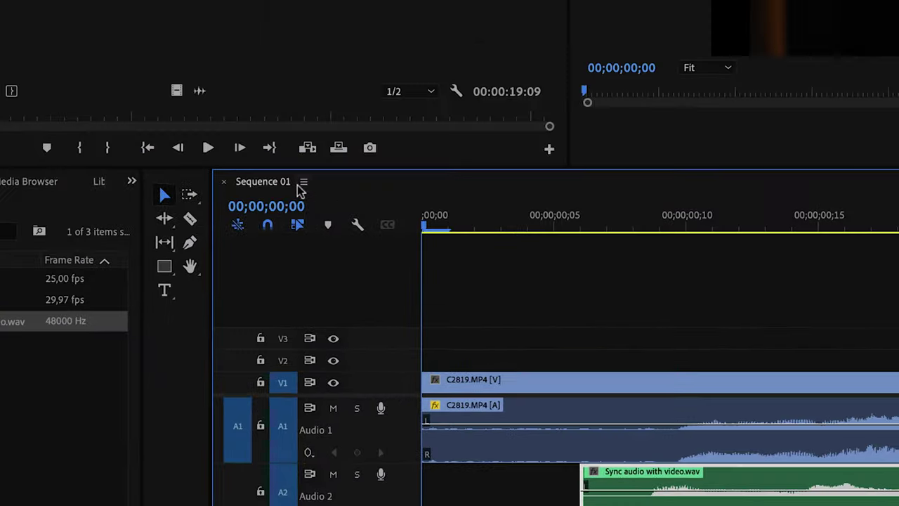
{"action": "left_click", "coordinate": [297, 184]}
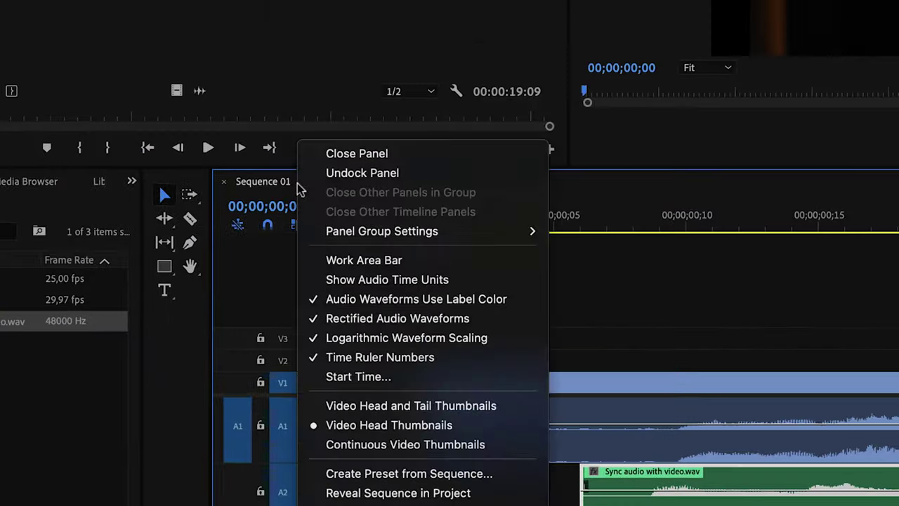
{"action": "left_click", "coordinate": [341, 279]}
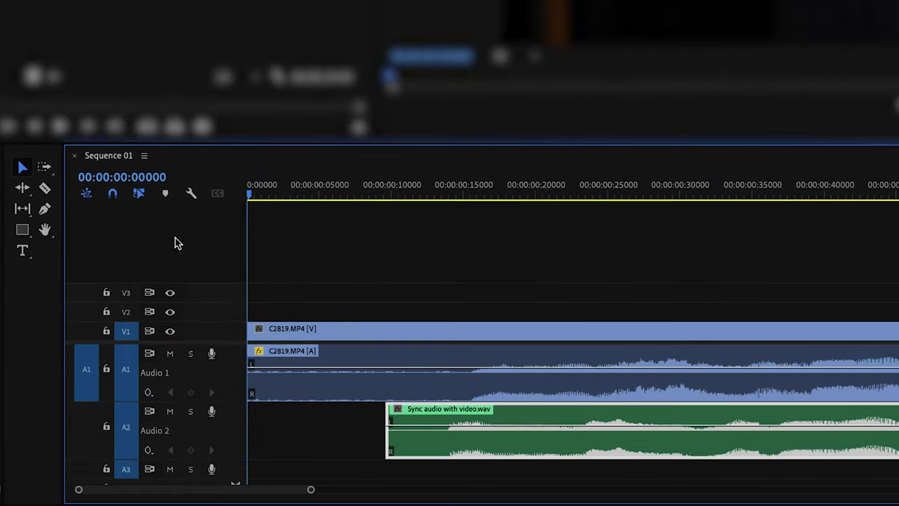
{"action": "left_click_drag", "start_coordinate": [432, 450], "coordinate": [443, 449]}
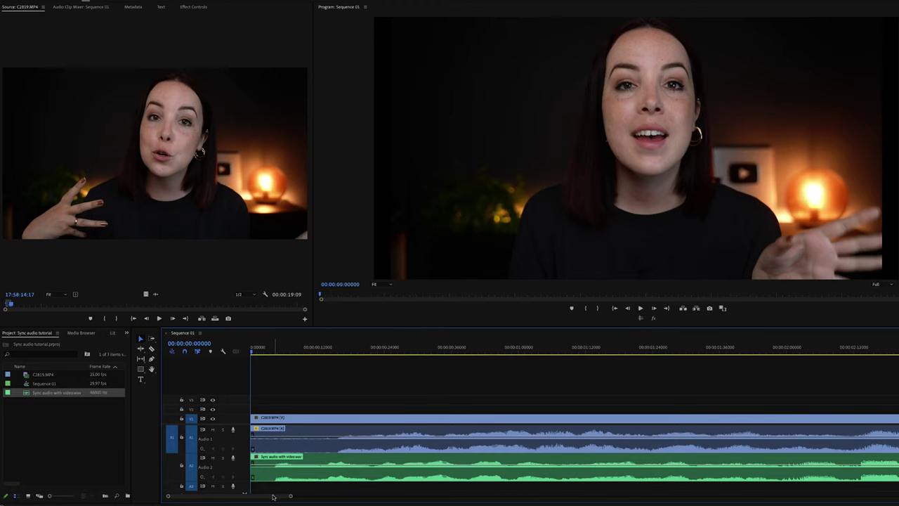
Step: Add a clip marker at the camera audio's sound peak near 5.4 seconds
{"action": "left_click_drag", "start_coordinate": [274, 497], "coordinate": [278, 497]}
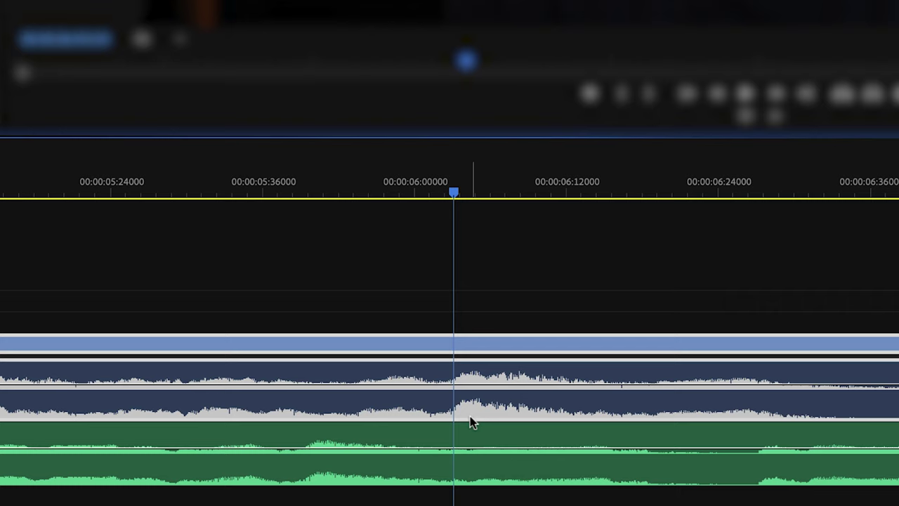
{"action": "key", "text": "m"}
{"action": "left_click", "coordinate": [281, 187]}
Step: Move the playhead to the matching WAV peak and add a marker on the WAV clip
{"action": "left_click_drag", "start_coordinate": [282, 184], "coordinate": [308, 184]}
{"action": "left_click", "coordinate": [332, 472]}
{"action": "key", "text": "m"}
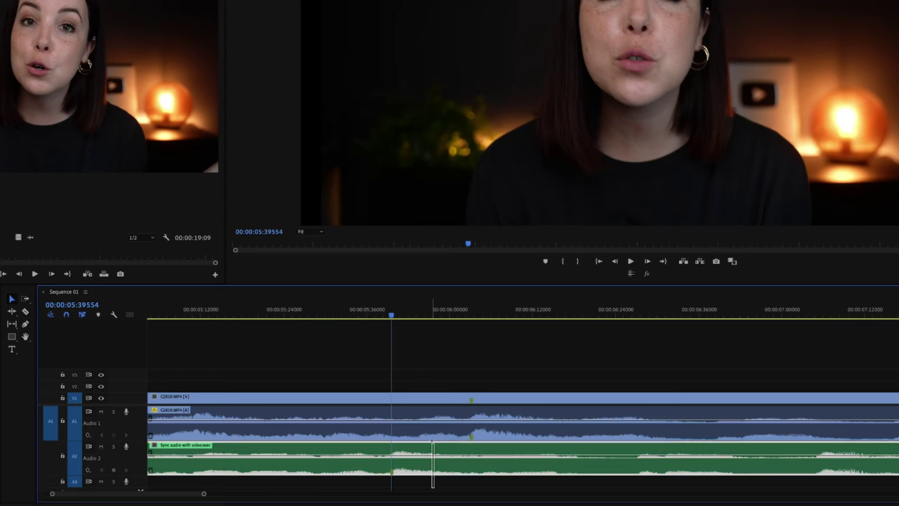
Step: Re-synchronize the camera and WAV clips by Clip Marker, then nudge the WAV into alignment
{"action": "left_click", "coordinate": [432, 443]}
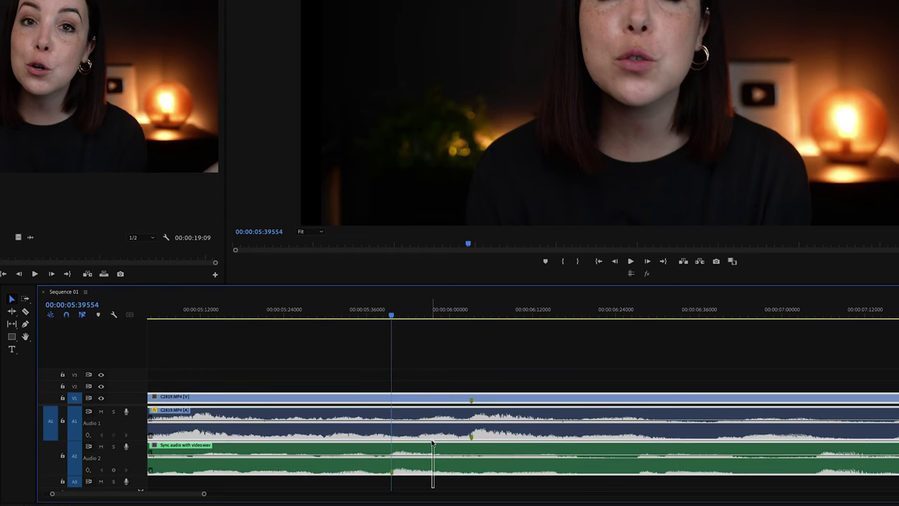
{"action": "right_click", "coordinate": [433, 442]}
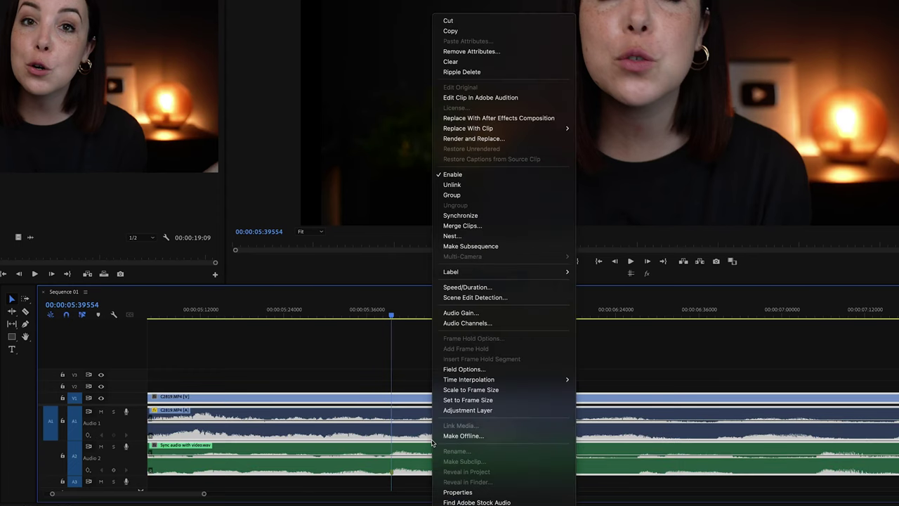
{"action": "left_click", "coordinate": [460, 215]}
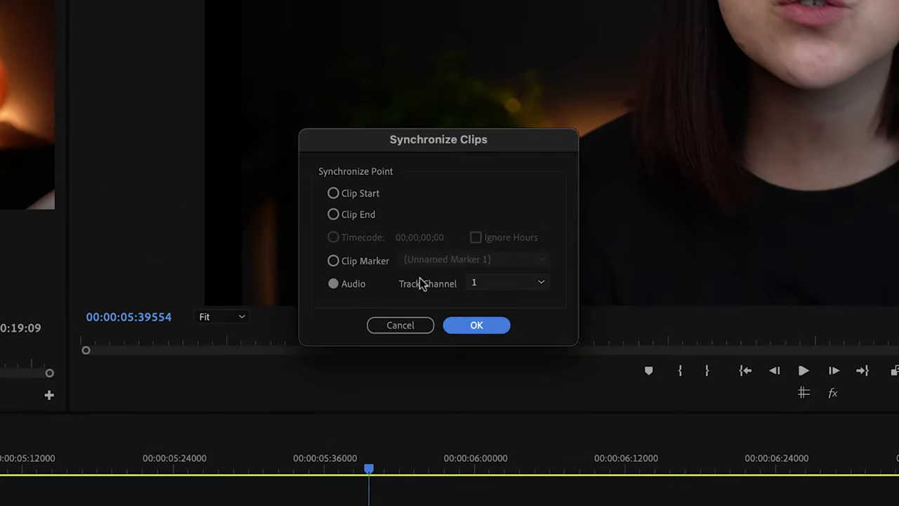
{"action": "left_click", "coordinate": [334, 261]}
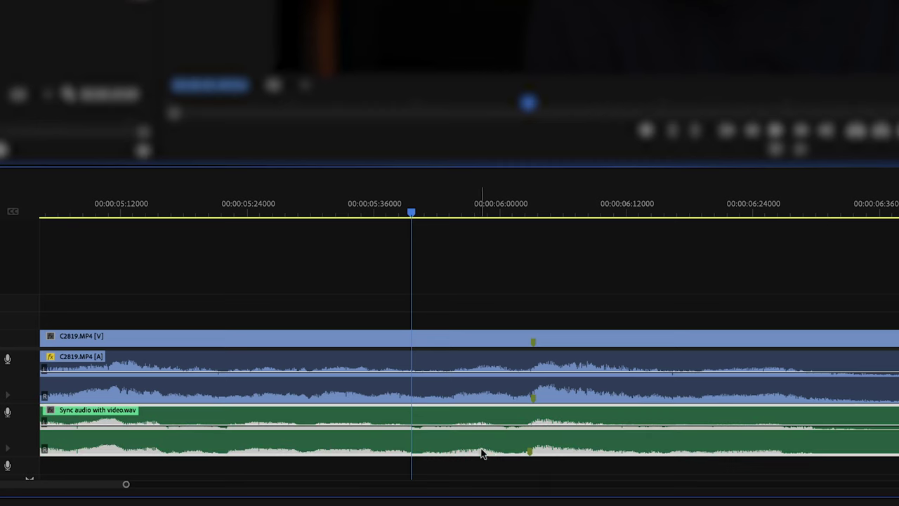
{"action": "left_click_drag", "start_coordinate": [482, 452], "coordinate": [484, 452]}
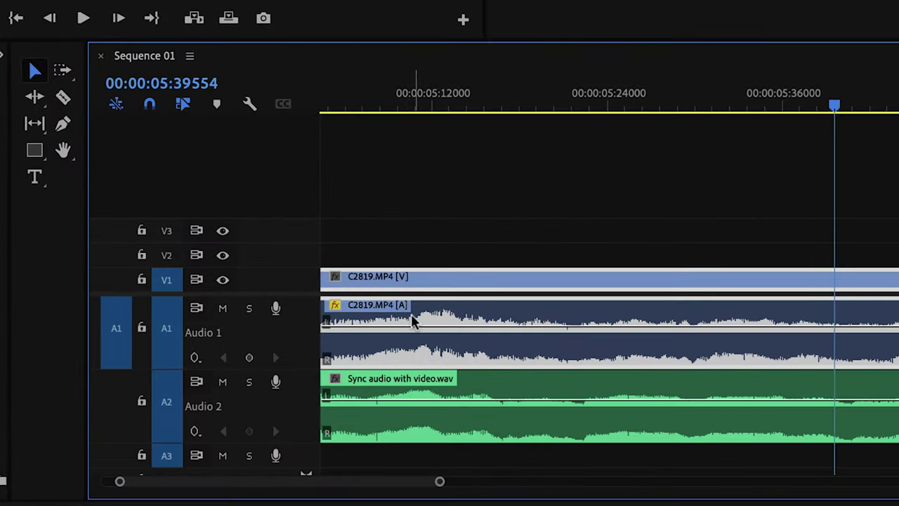
Step: Unlink the camera clip and delete its original audio from A1
{"action": "right_click", "coordinate": [469, 317]}
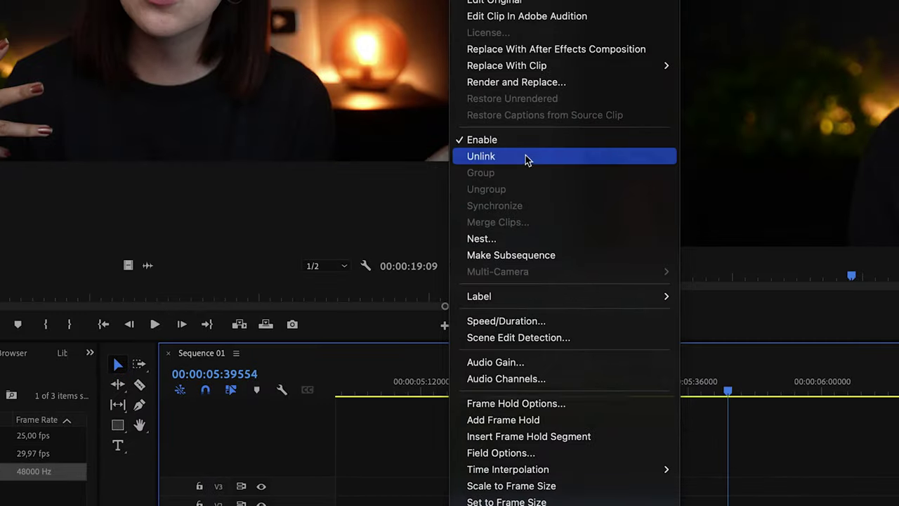
{"action": "left_click", "coordinate": [527, 157]}
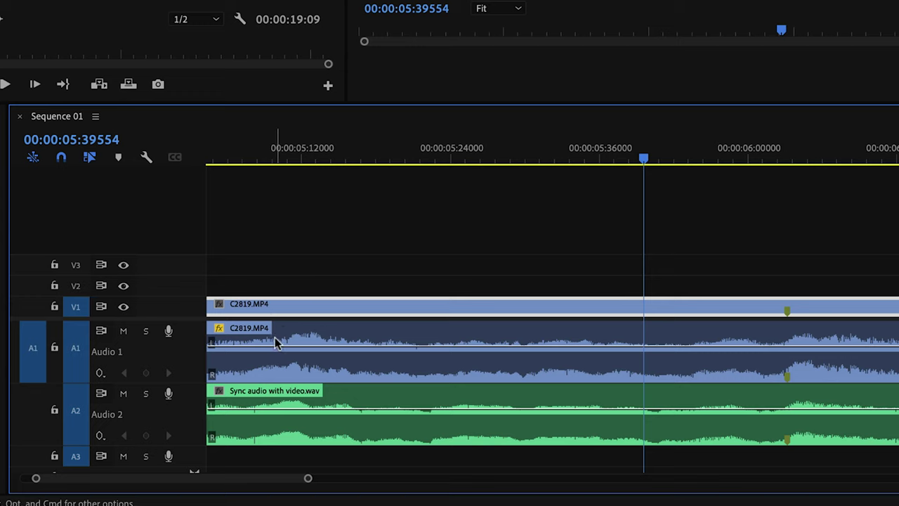
{"action": "left_click", "coordinate": [305, 337]}
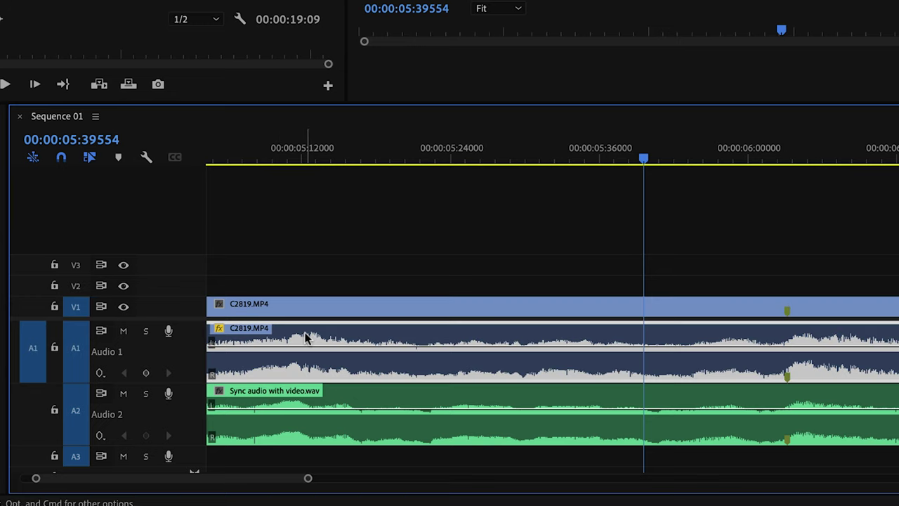
{"action": "key", "text": "Delete"}
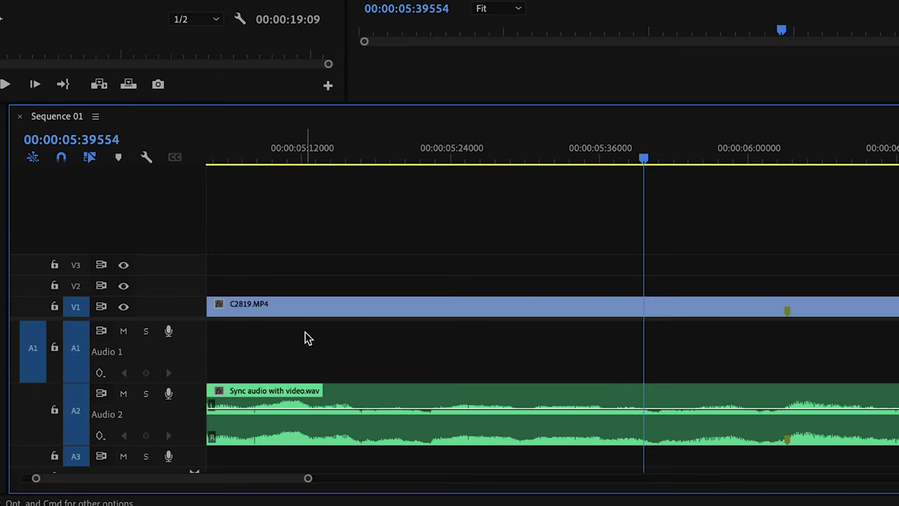
Step: Link the WAV to the C2819.MP4 video with Ctrl+L and move it down onto A1
{"action": "left_click", "coordinate": [353, 404]}
{"action": "left_click", "coordinate": [367, 311]}
{"action": "left_click_drag", "start_coordinate": [368, 240], "coordinate": [515, 394]}
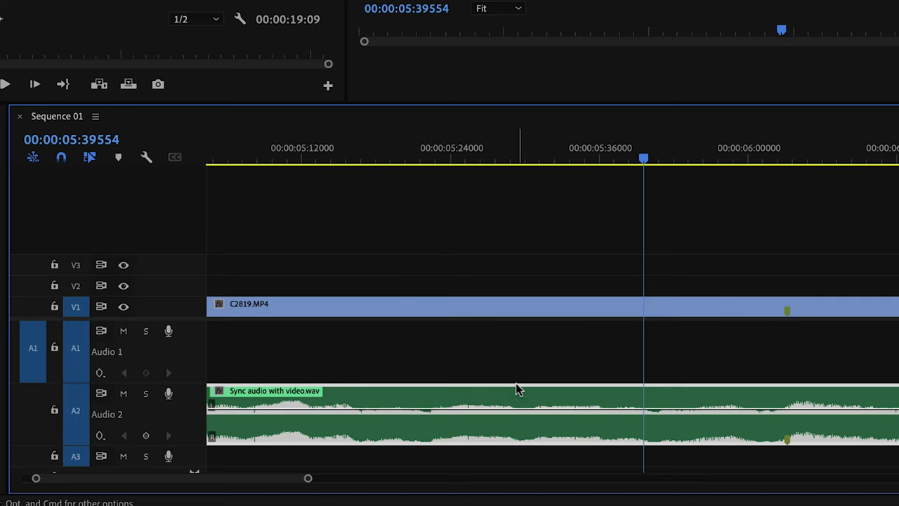
{"action": "left_click", "coordinate": [536, 317], "text": "shift"}
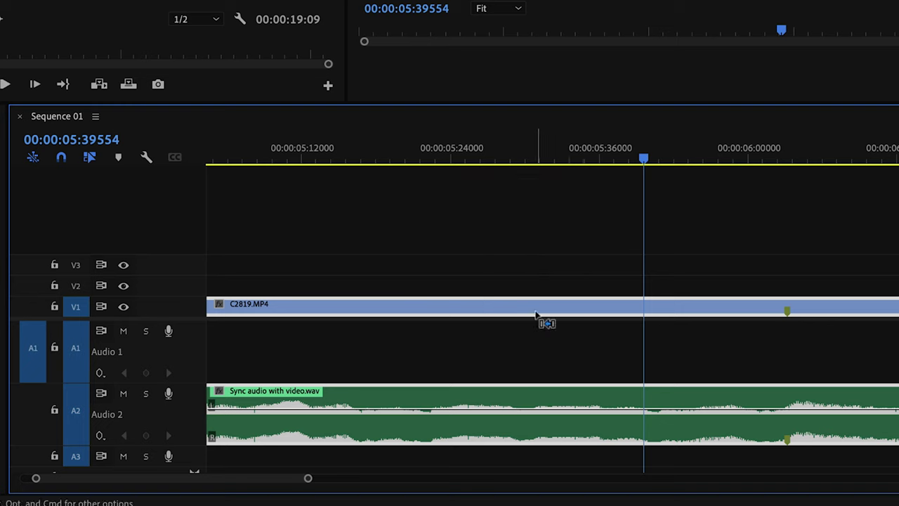
{"action": "key", "text": "ctrl+l"}
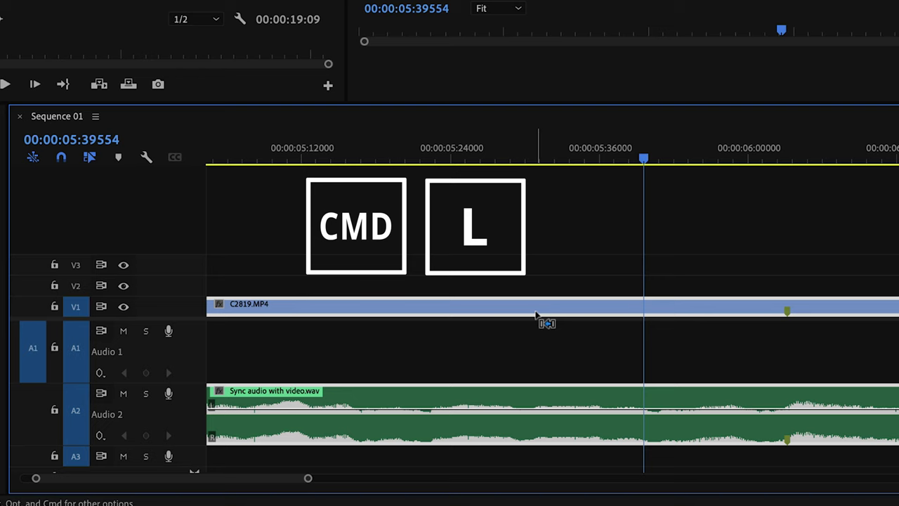
{"action": "left_click_drag", "start_coordinate": [521, 403], "coordinate": [527, 371]}
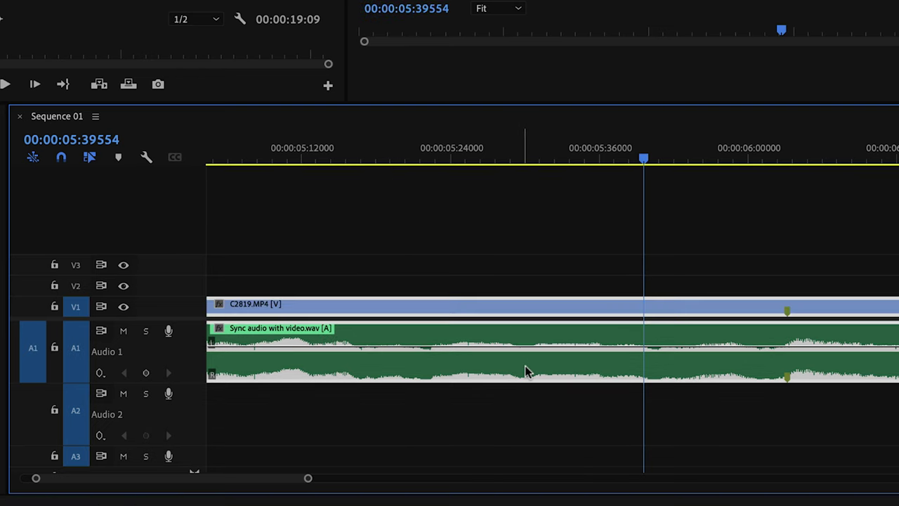